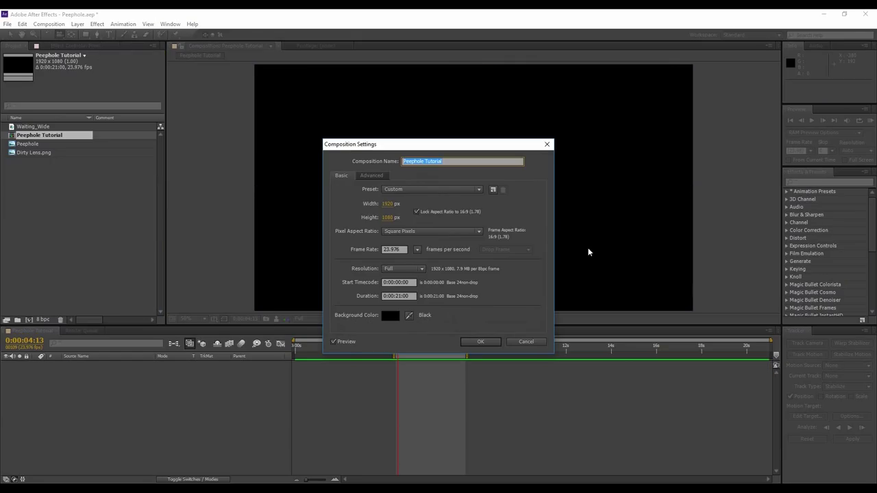
# Accept the Peephole Tutorial composition settings and add the Waiting_Wide footage as layer 1
pyautogui.click(466, 340)
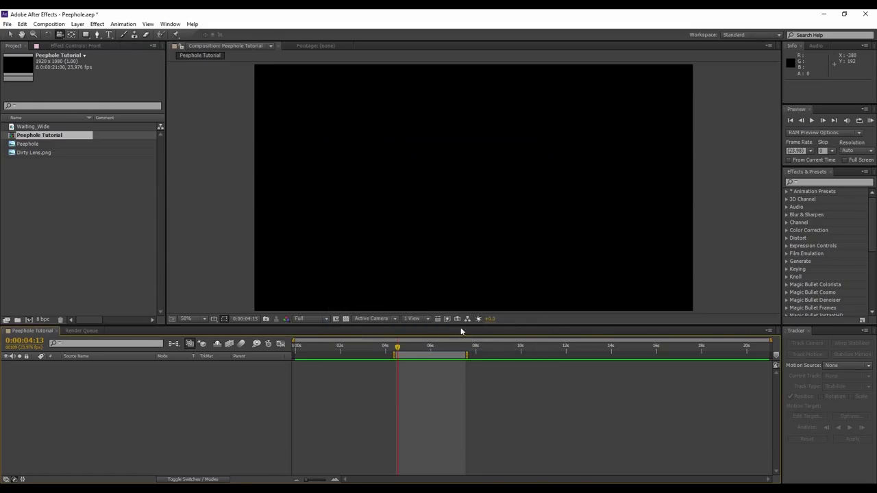
pyautogui.click(73, 195)
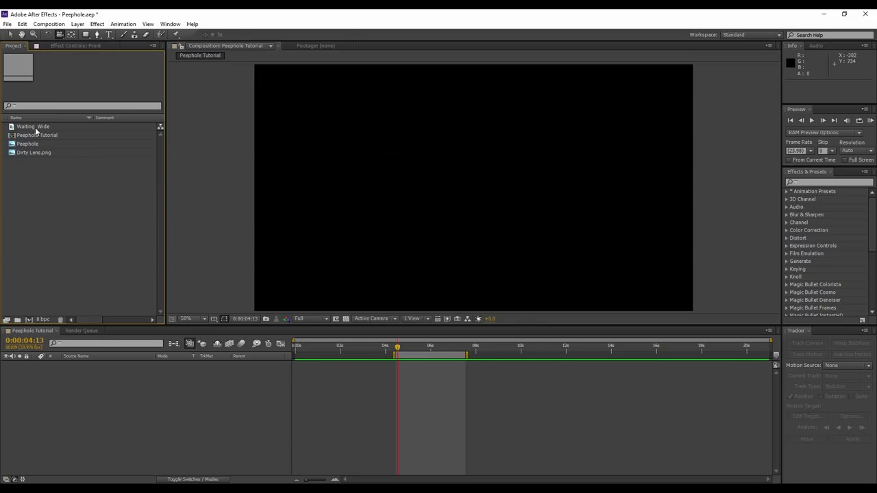
pyautogui.moveTo(36, 129); pyautogui.dragTo(24, 415)
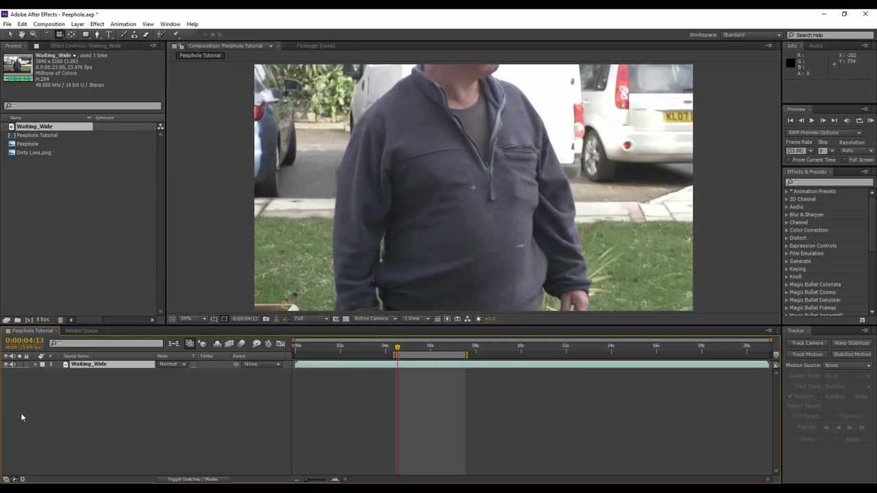
# Shrink Waiting_Wide to about 57% and place the Peephole image above it
pyautogui.press('s')
pyautogui.moveTo(173, 376); pyautogui.dragTo(146, 379)
pyautogui.moveTo(27, 144); pyautogui.dragTo(99, 363)
# Scale Waiting_Wide down to 33% and nudge it lower inside the peephole
pyautogui.click(120, 374)
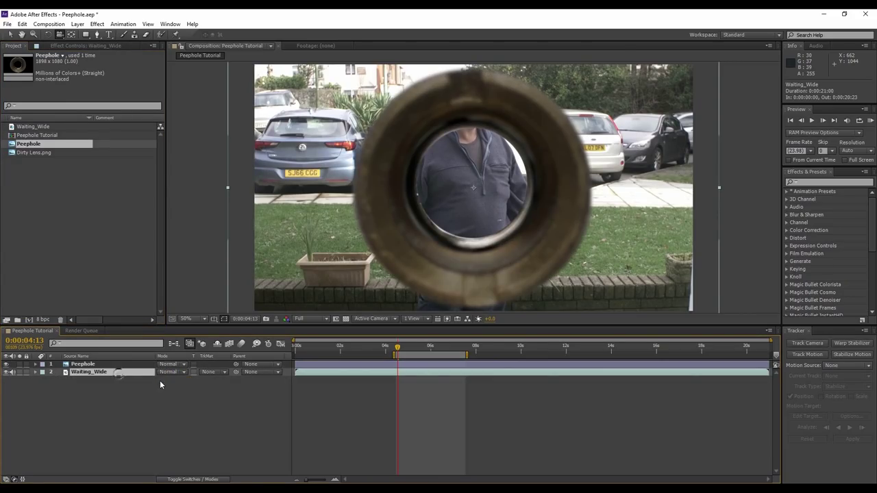
pyautogui.press('s')
pyautogui.moveTo(177, 379); pyautogui.dragTo(163, 380)
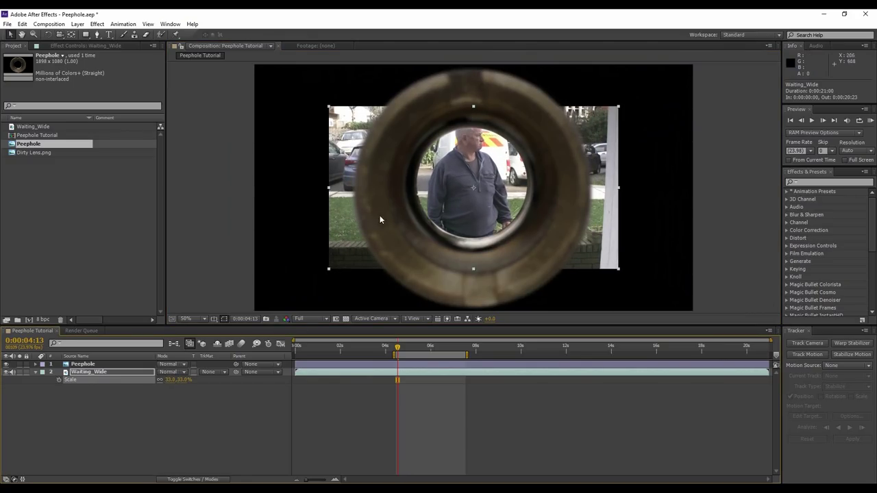
pyautogui.moveTo(337, 254); pyautogui.dragTo(341, 261)
pyautogui.click(192, 427)
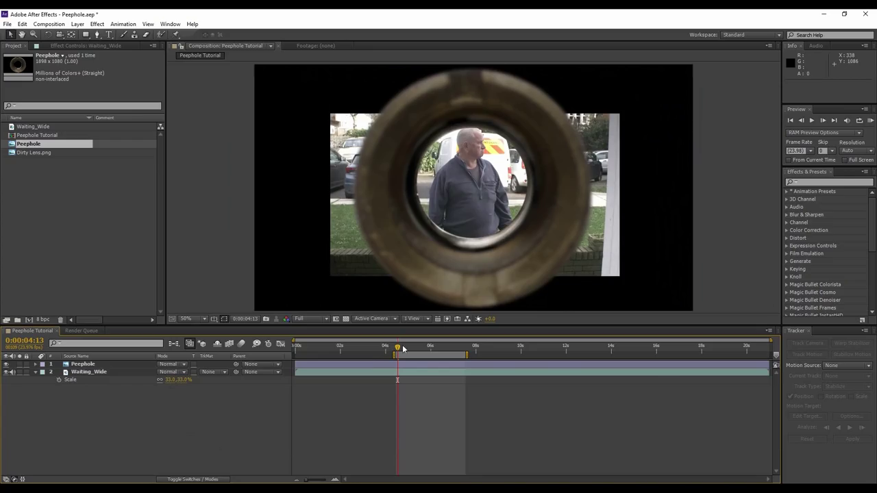
pyautogui.click(831, 182)
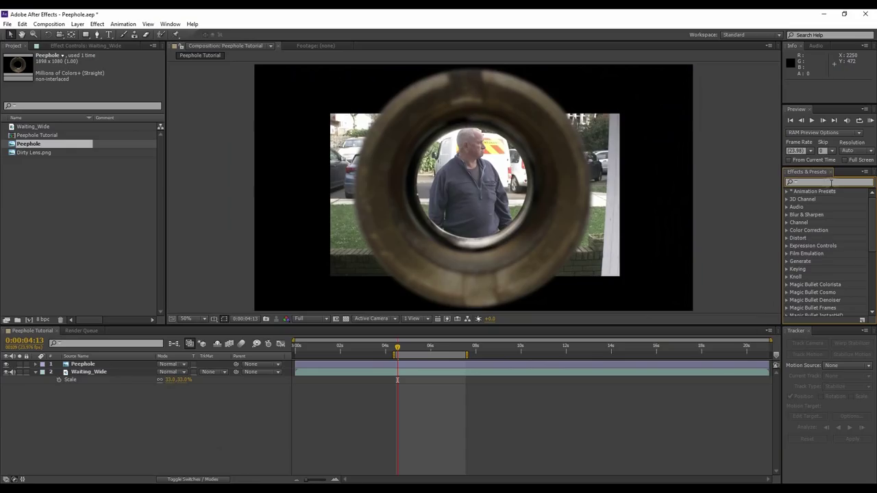
# Try a Bulge effect on Waiting_Wide, enlarging it over the man's head, then delete it
pyautogui.write('bulg')
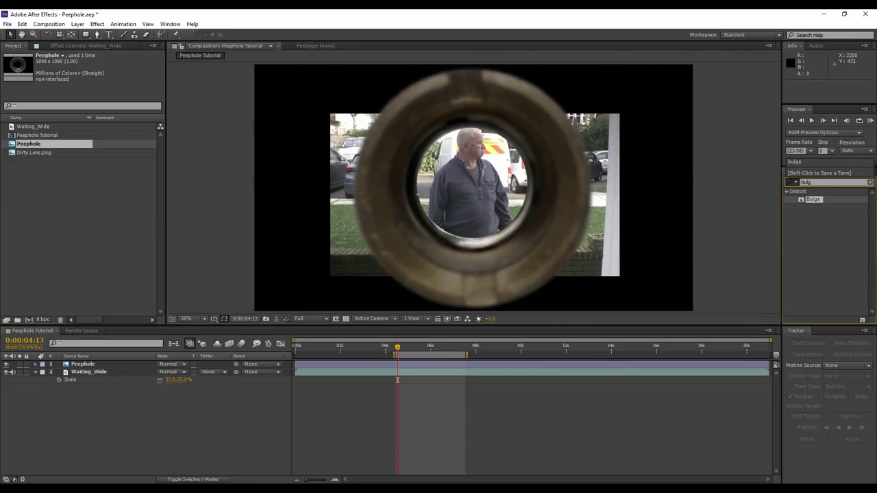
pyautogui.moveTo(813, 199); pyautogui.dragTo(164, 379)
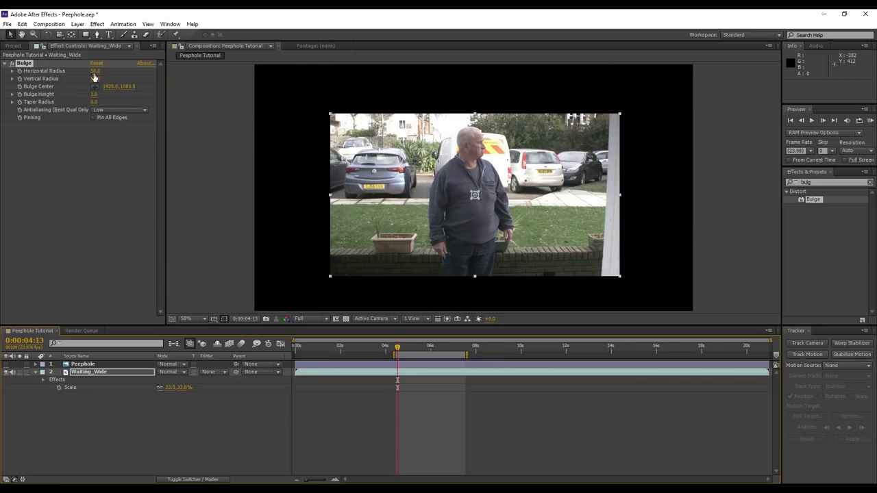
pyautogui.moveTo(96, 72); pyautogui.dragTo(270, 79)
pyautogui.moveTo(474, 195); pyautogui.dragTo(472, 146)
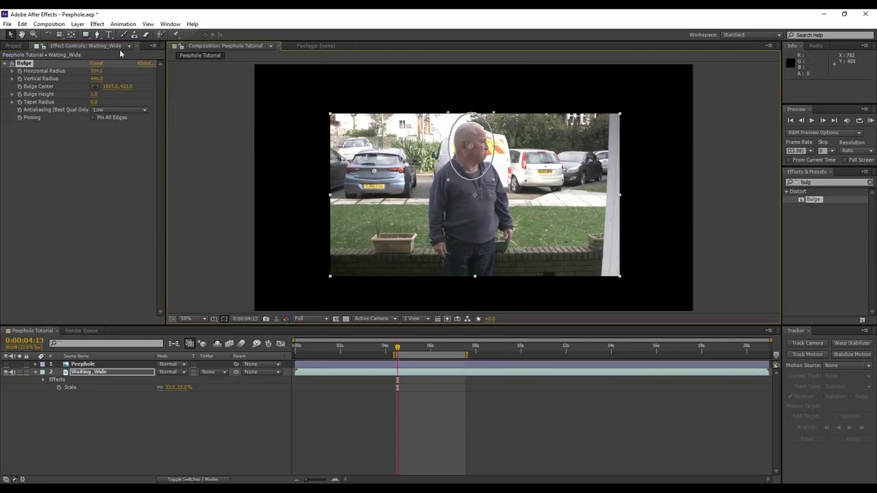
pyautogui.moveTo(96, 71); pyautogui.dragTo(272, 96)
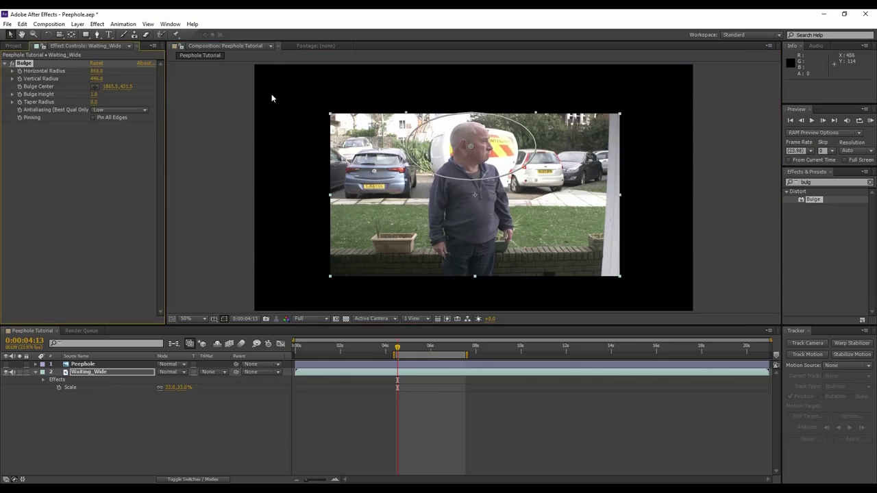
pyautogui.moveTo(96, 79); pyautogui.dragTo(322, 84)
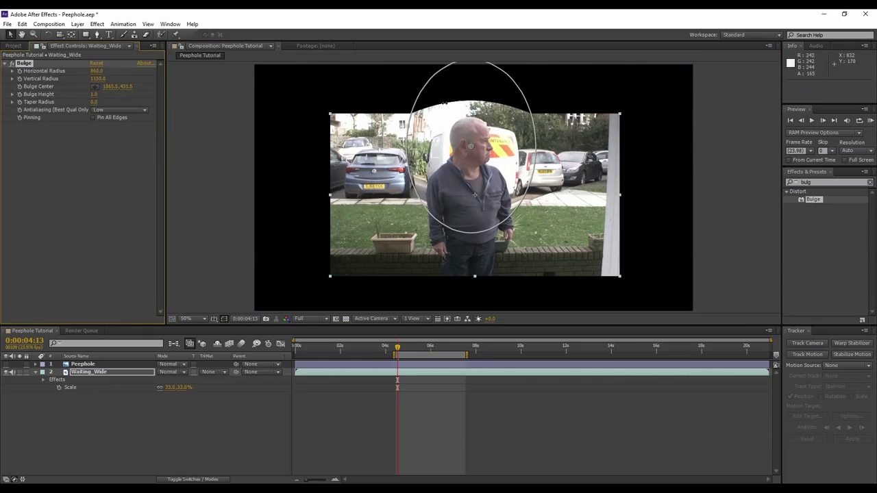
pyautogui.press('Delete')
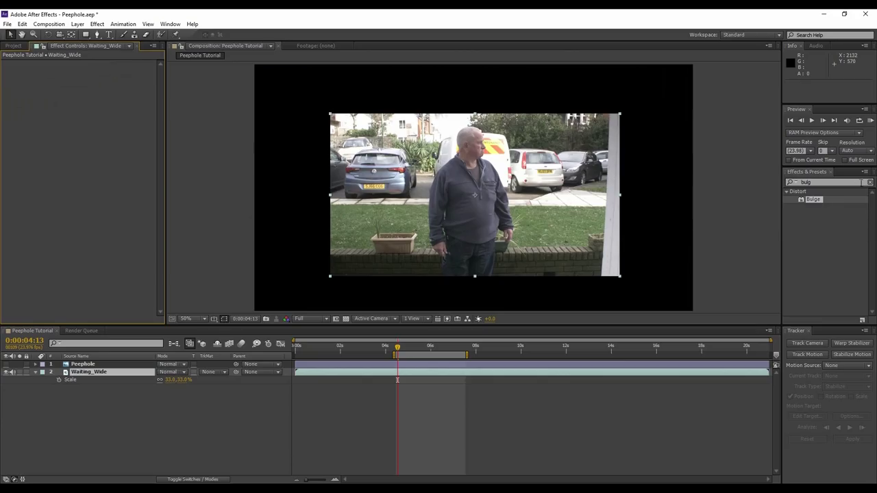
pyautogui.click(869, 182)
# Apply Optics Compensation to Waiting_Wide with Vertical FOV orientation at 80, and unhide Peephole
pyautogui.write('opti')
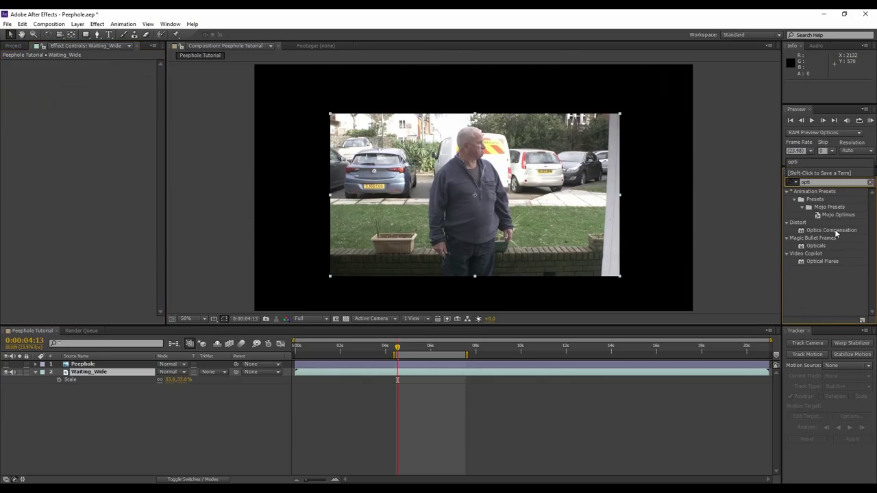
pyautogui.moveTo(835, 231); pyautogui.dragTo(97, 209)
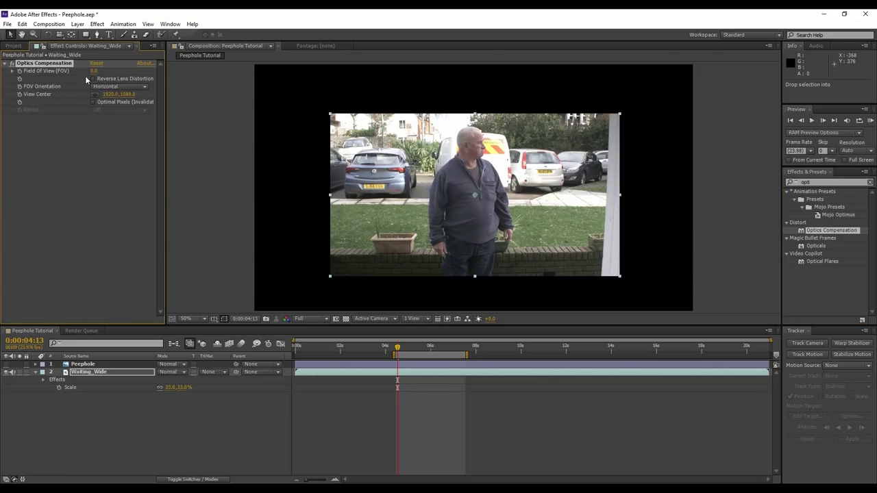
pyautogui.click(124, 87)
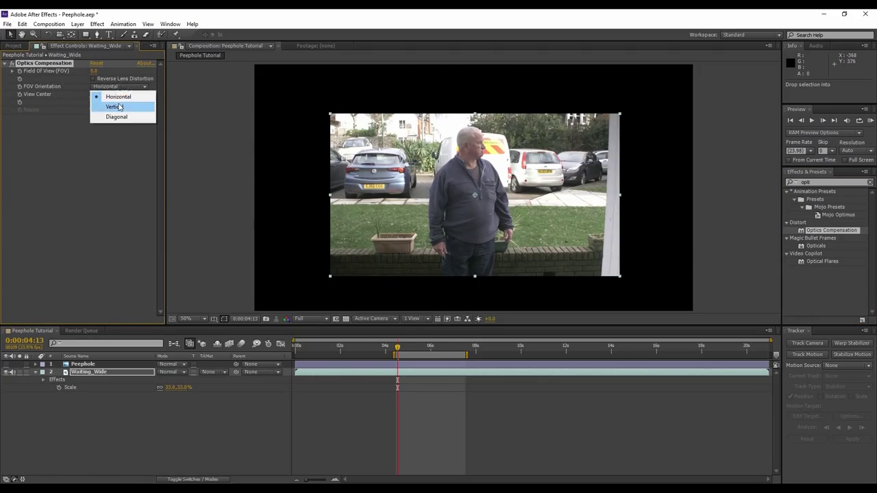
pyautogui.click(115, 107)
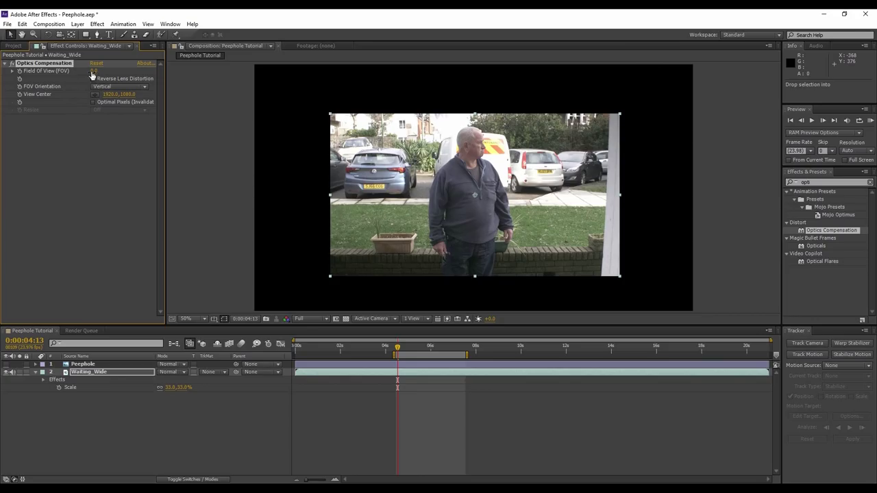
pyautogui.moveTo(93, 71); pyautogui.dragTo(359, 68)
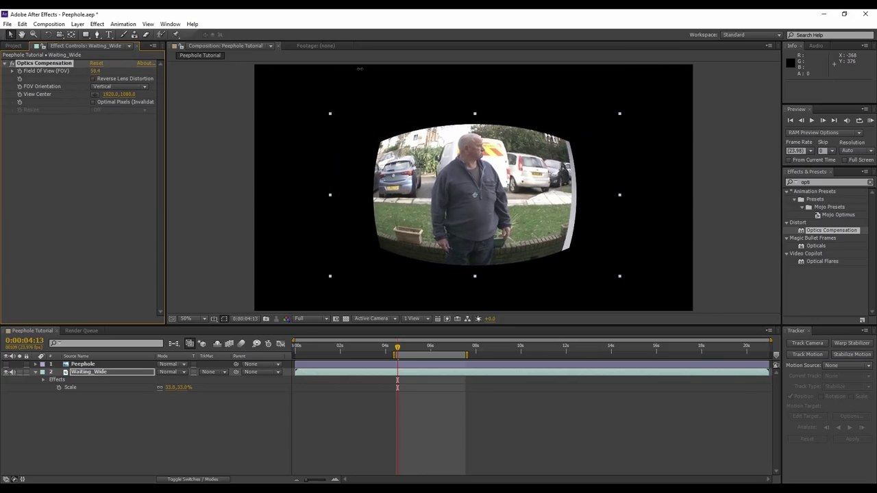
pyautogui.click(6, 364)
pyautogui.moveTo(110, 79); pyautogui.dragTo(103, 73)
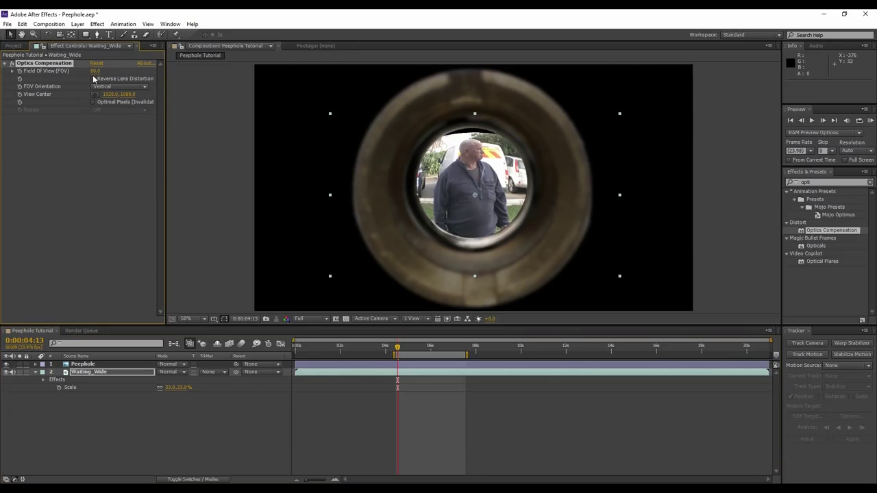
# Centre the distortion on the man, set the footage scale to 35%, and move it lower
pyautogui.click(95, 94)
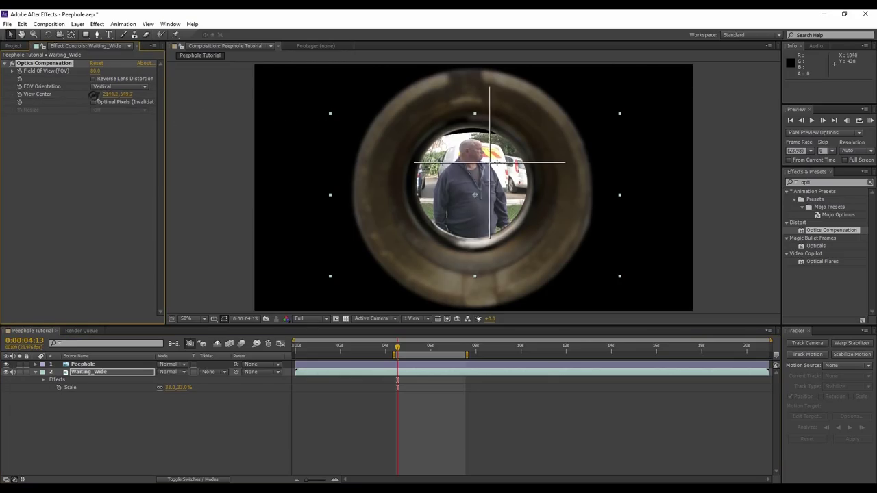
pyautogui.click(473, 160)
pyautogui.moveTo(473, 160); pyautogui.dragTo(475, 160)
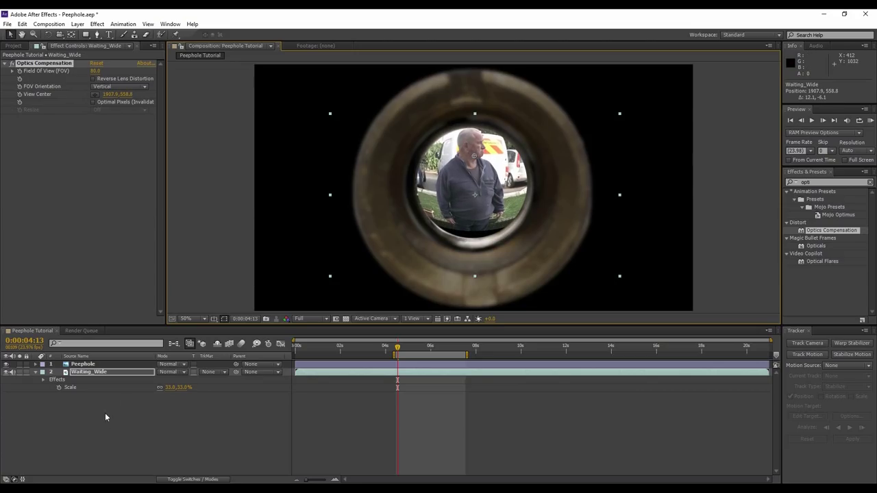
pyautogui.click(169, 389)
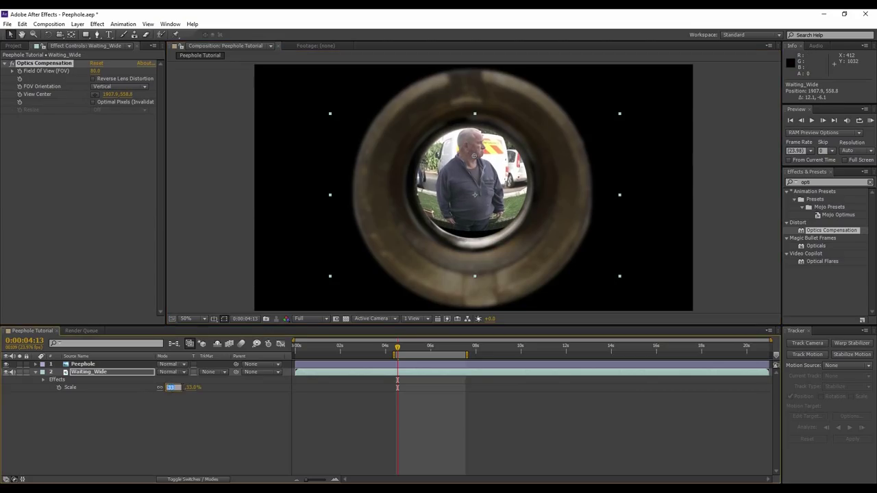
pyautogui.write('35')
pyautogui.press('Return')
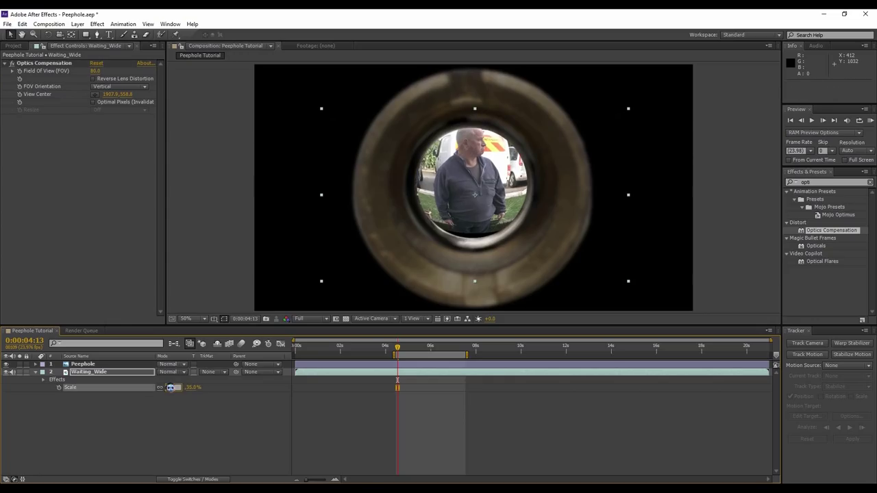
pyautogui.press('Return')
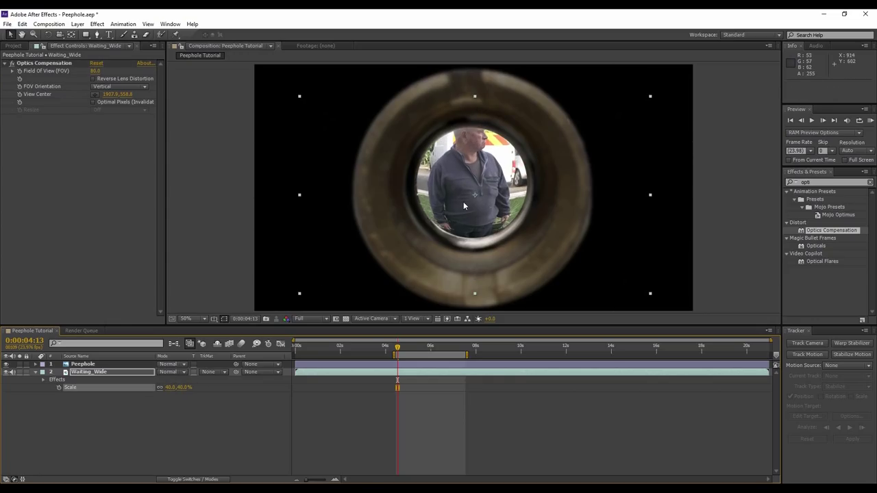
pyautogui.moveTo(464, 205); pyautogui.dragTo(465, 220)
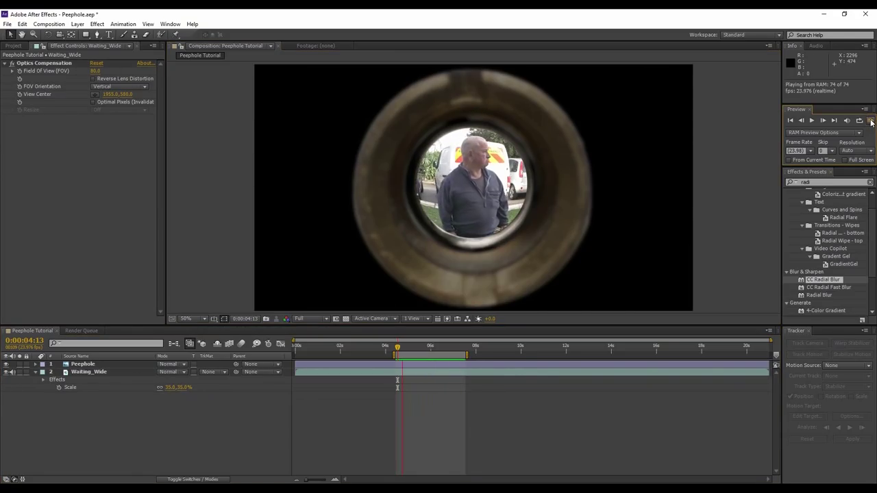
# Apply CC Radial Blur to Waiting_Wide with Straight Zoom type and amount 5.0
pyautogui.click(870, 182)
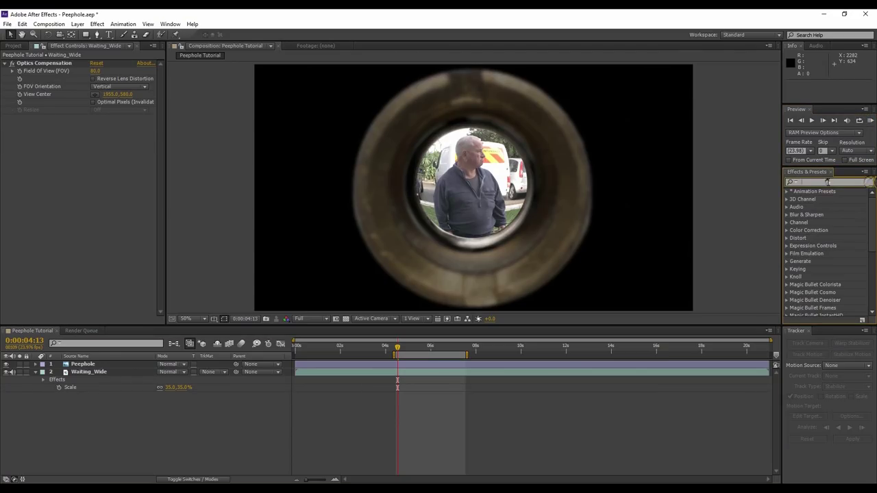
pyautogui.write('radi')
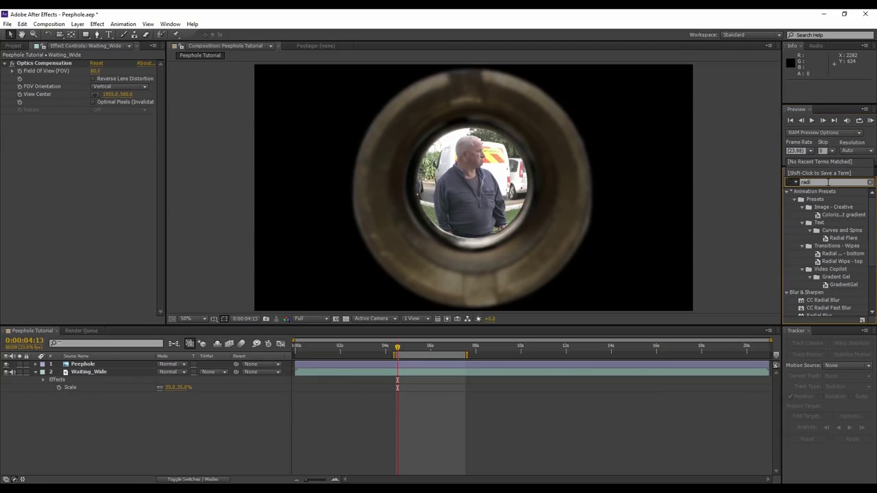
pyautogui.scroll(-1, 840, 286)
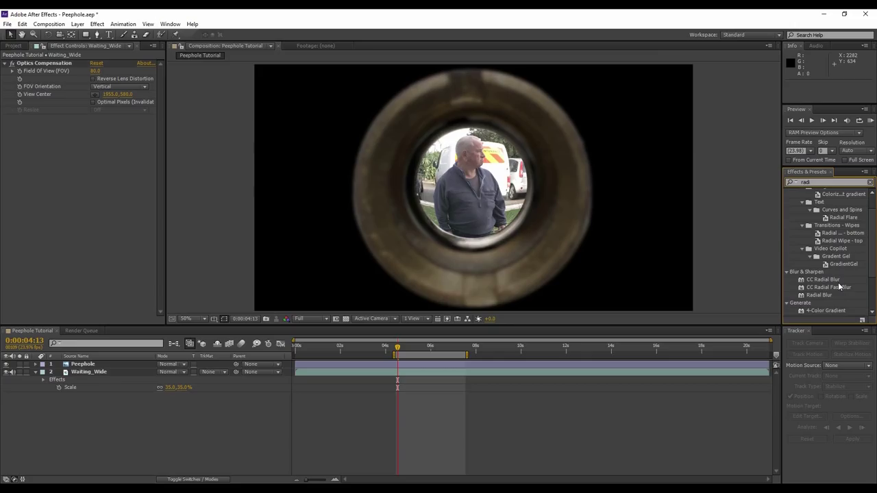
pyautogui.moveTo(823, 280); pyautogui.dragTo(16, 190)
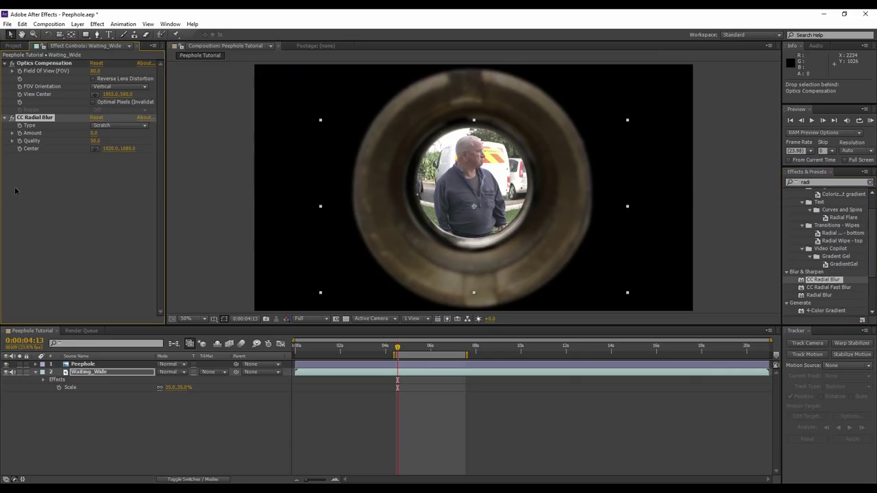
pyautogui.click(110, 126)
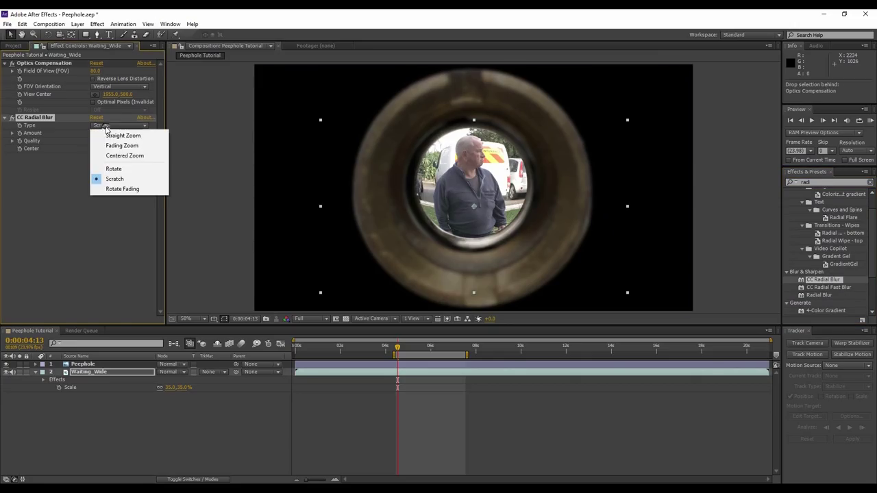
pyautogui.click(142, 137)
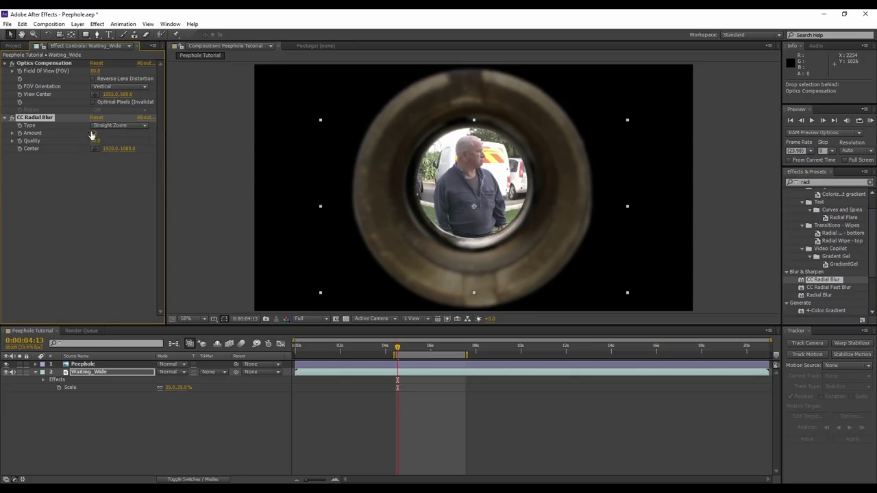
pyautogui.moveTo(91, 132)
pyautogui.mouseDown()
pyautogui.moveTo(102, 130)
pyautogui.moveTo(93, 130)
pyautogui.mouseUp()
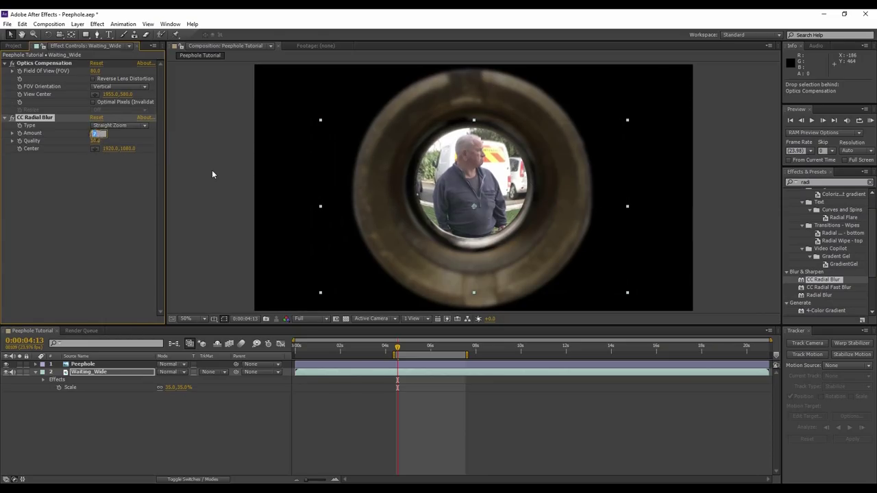
# Centre the radial blur on the man's head and add Dirty Lens.png above Waiting_Wide
pyautogui.click(94, 149)
pyautogui.click(475, 157)
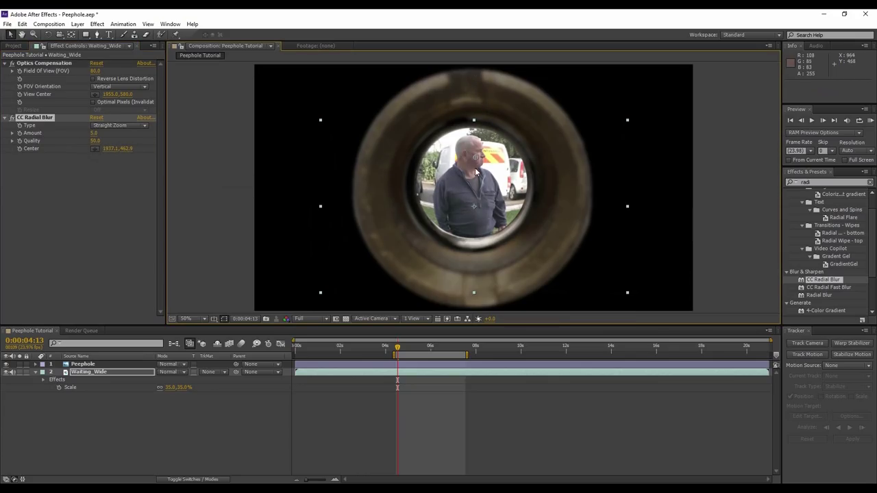
pyautogui.click(13, 45)
pyautogui.moveTo(35, 152); pyautogui.dragTo(104, 372)
# Set the Dirty Lens.png layer's blend mode to Screen
pyautogui.click(7, 366)
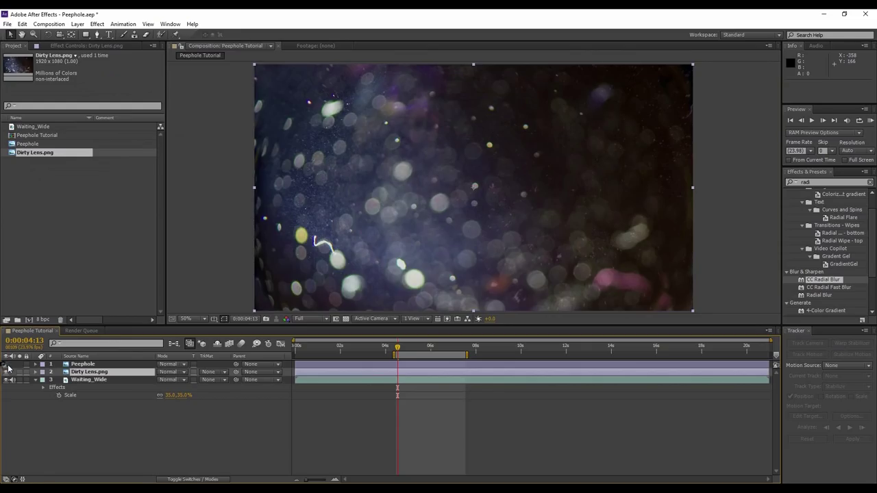
pyautogui.click(7, 364)
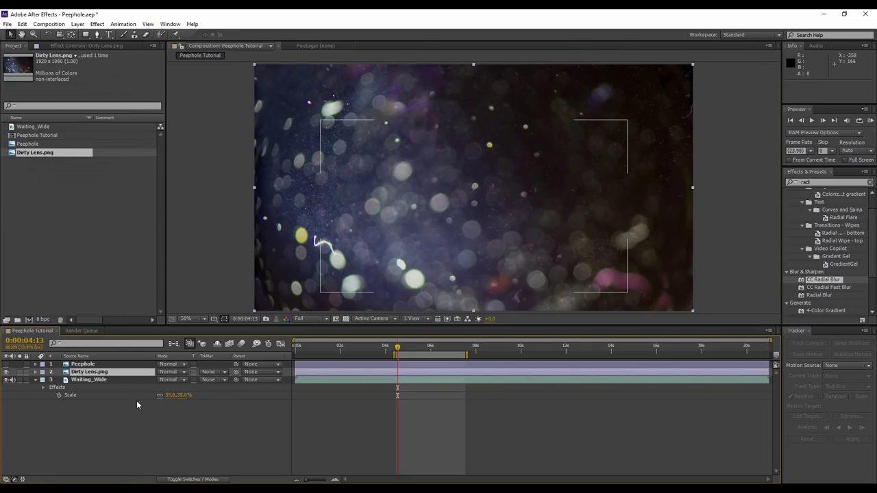
pyautogui.click(171, 372)
pyautogui.click(220, 200)
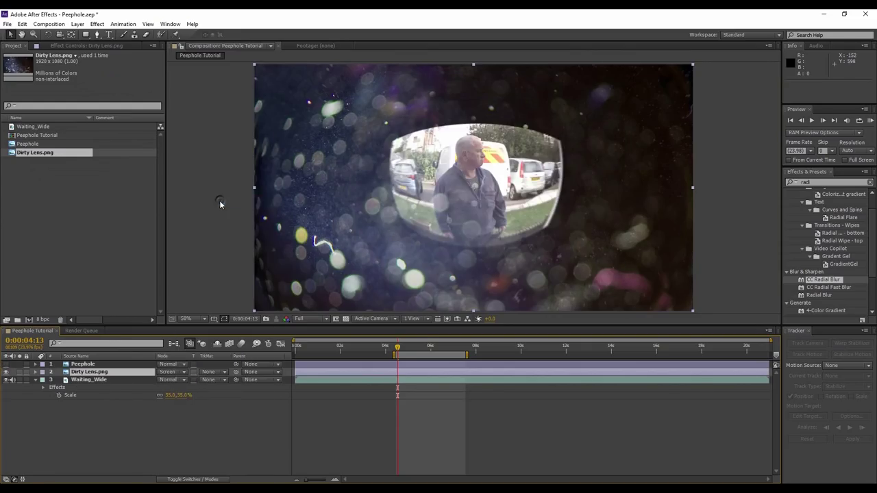
# Copy Waiting_Wide's Optics Compensation and CC Radial Blur effects onto Dirty Lens.png
pyautogui.click(109, 364)
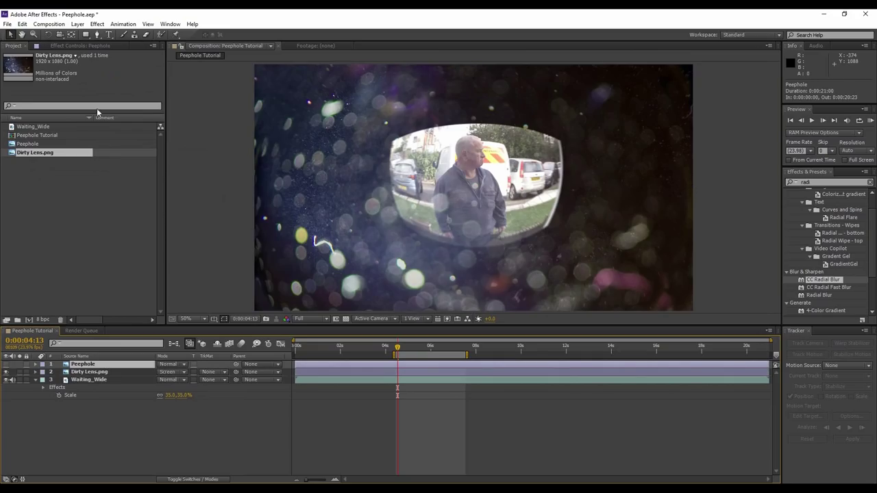
pyautogui.click(88, 48)
pyautogui.click(96, 381)
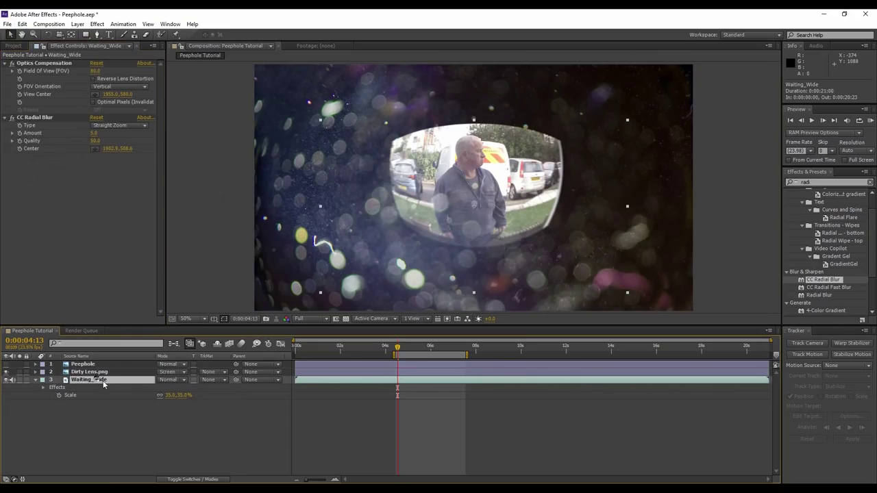
pyautogui.click(32, 62)
pyautogui.hotkey('ctrl', 'a')
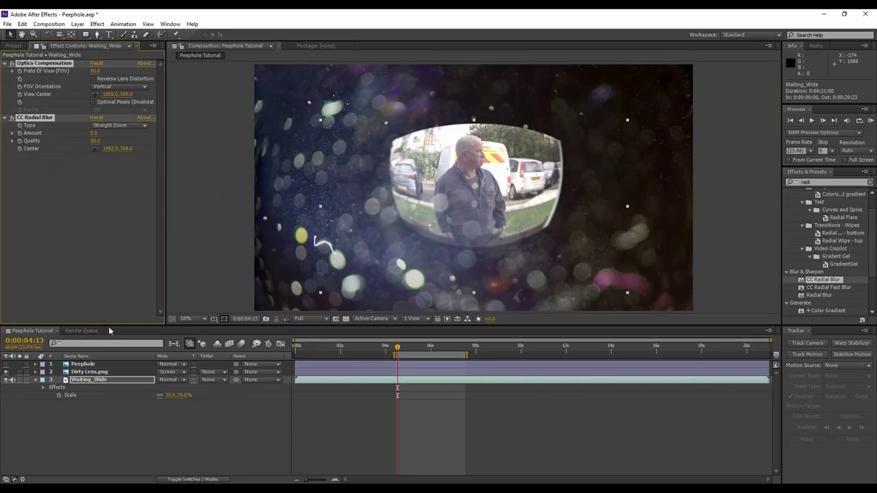
pyautogui.click(89, 372)
pyautogui.hotkey('ctrl', 'v')
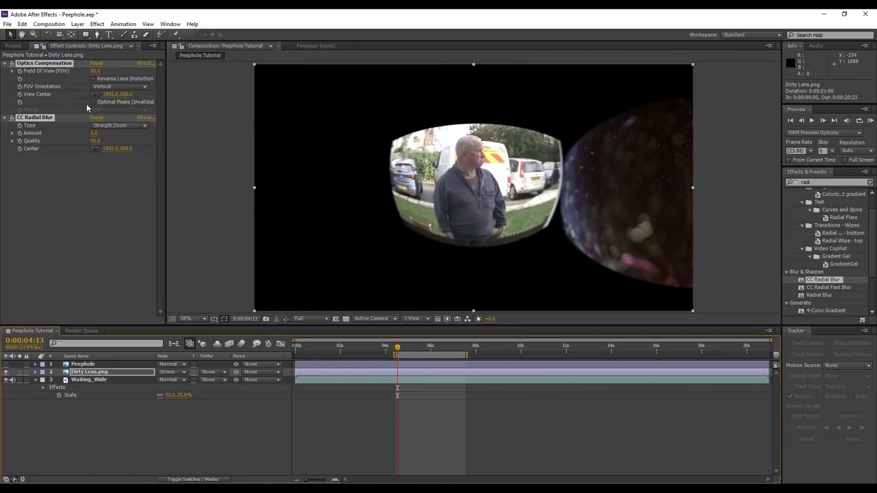
# Recentre the lens overlay's distortion on the man and scale it to 77%
pyautogui.click(95, 94)
pyautogui.click(474, 160)
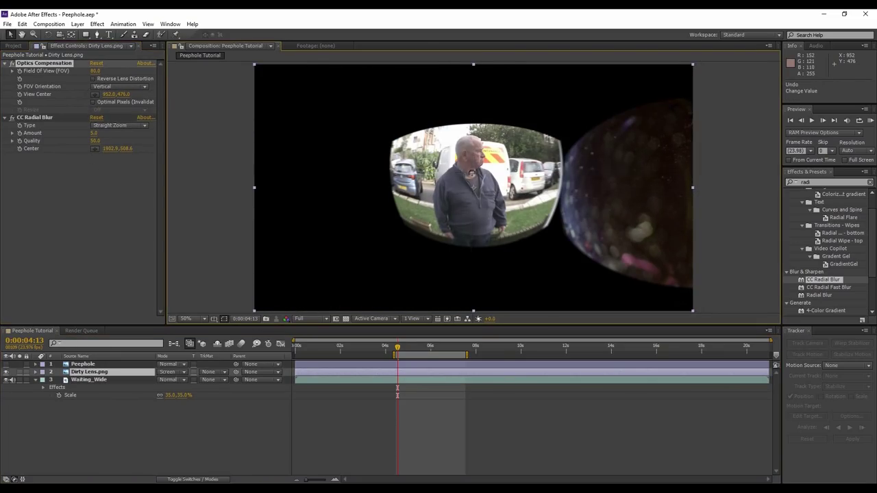
pyautogui.moveTo(472, 174); pyautogui.dragTo(477, 174)
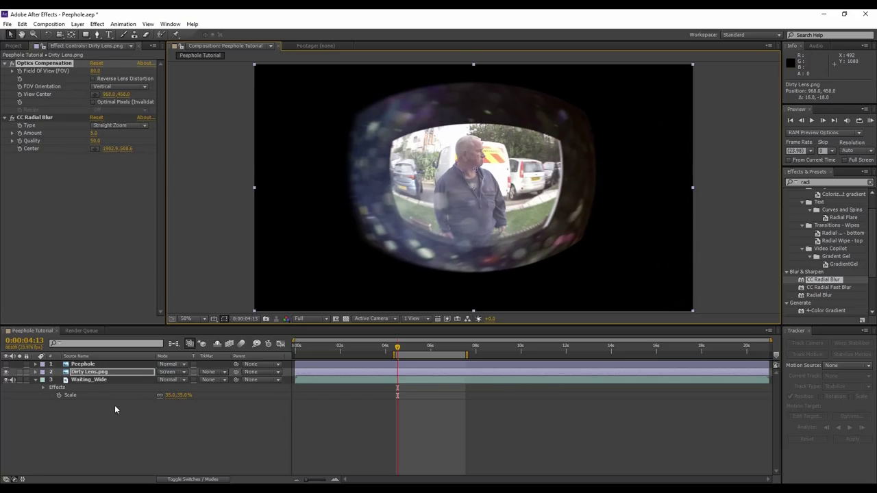
pyautogui.press('s')
pyautogui.moveTo(176, 380); pyautogui.dragTo(159, 380)
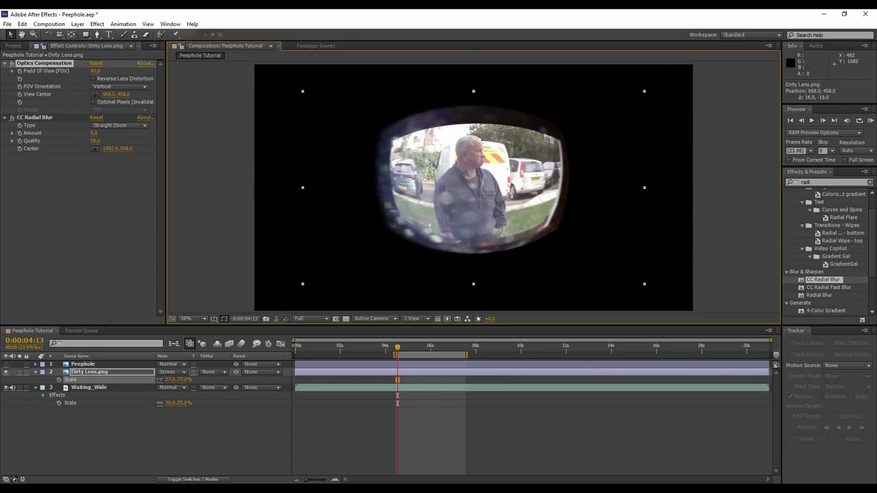
pyautogui.click(89, 388)
# Darken the Peephole frame with a lowered Exposure effect
pyautogui.click(83, 364)
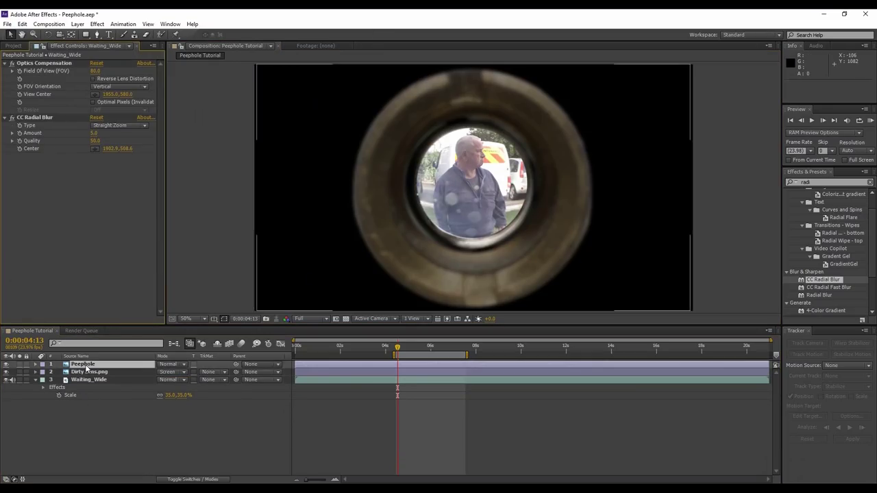
pyautogui.click(829, 182)
pyautogui.write('expo')
pyautogui.moveTo(817, 284); pyautogui.dragTo(473, 205)
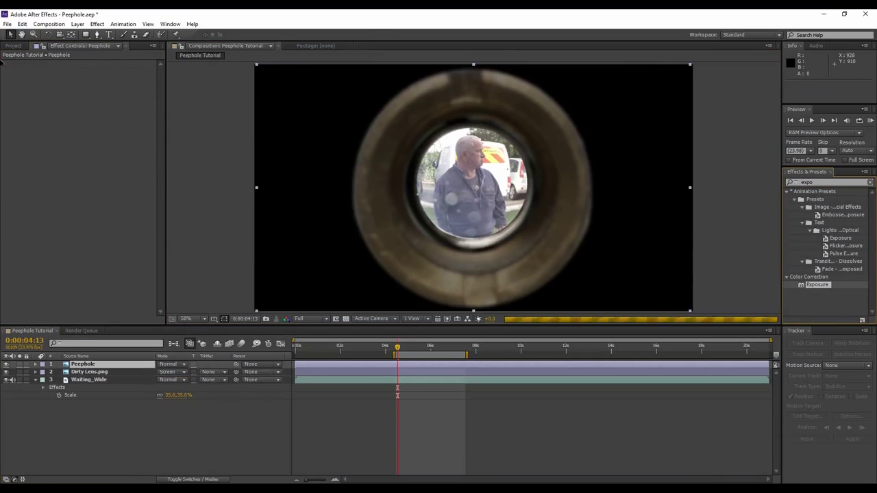
pyautogui.moveTo(94, 86); pyautogui.dragTo(112, 421)
# Add White Solid 1 beneath Waiting_Wide and darken it to grey with Exposure at -1.85
pyautogui.click(89, 379)
pyautogui.click(78, 24)
pyautogui.click(255, 47)
pyautogui.press('Return')
pyautogui.moveTo(89, 364); pyautogui.dragTo(115, 406)
pyautogui.doubleClick(816, 285)
pyautogui.moveTo(94, 87); pyautogui.dragTo(15, 94)
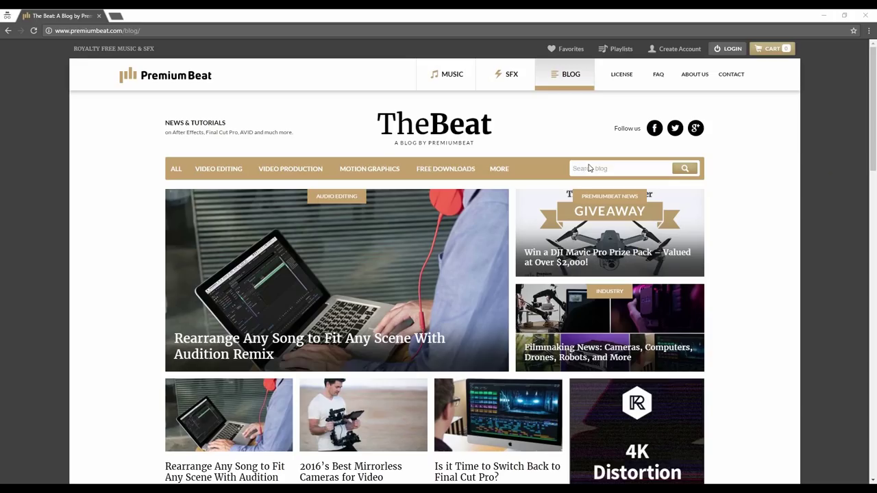
# Search the PremiumBeat blog for 'camera shake' and scroll through the results
pyautogui.click(594, 168)
pyautogui.write('camera shake')
pyautogui.press('Return')
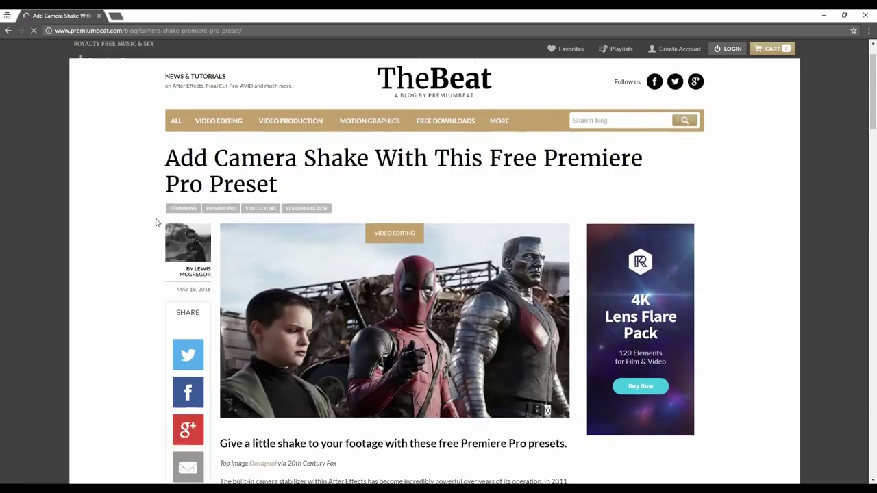
pyautogui.scroll(-15, 107, 284)
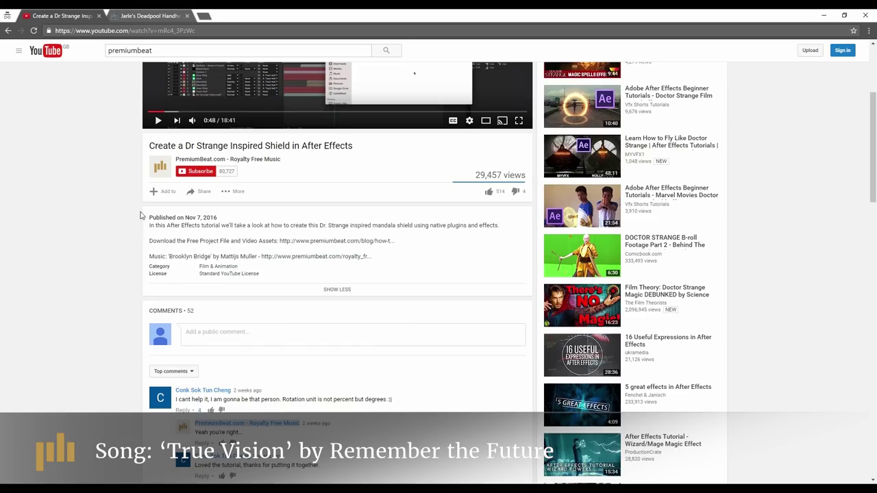
# Open the Share panel for the Dr Strange shield tutorial video
pyautogui.click(194, 193)
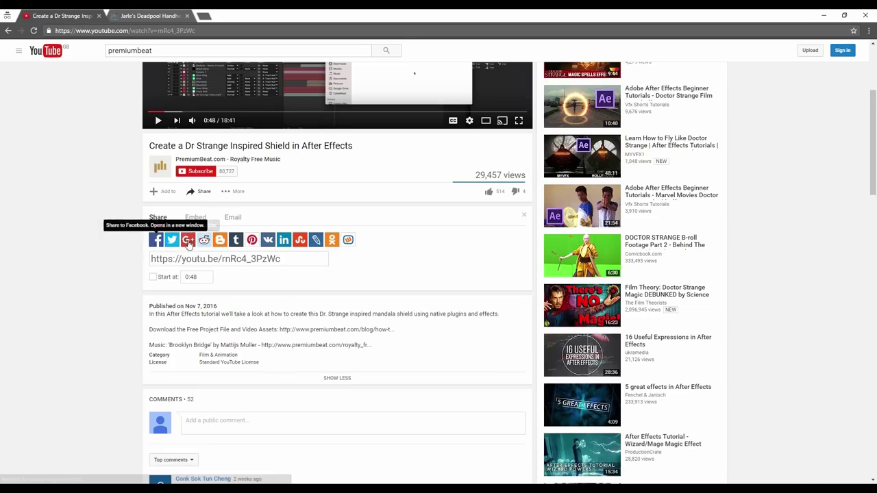